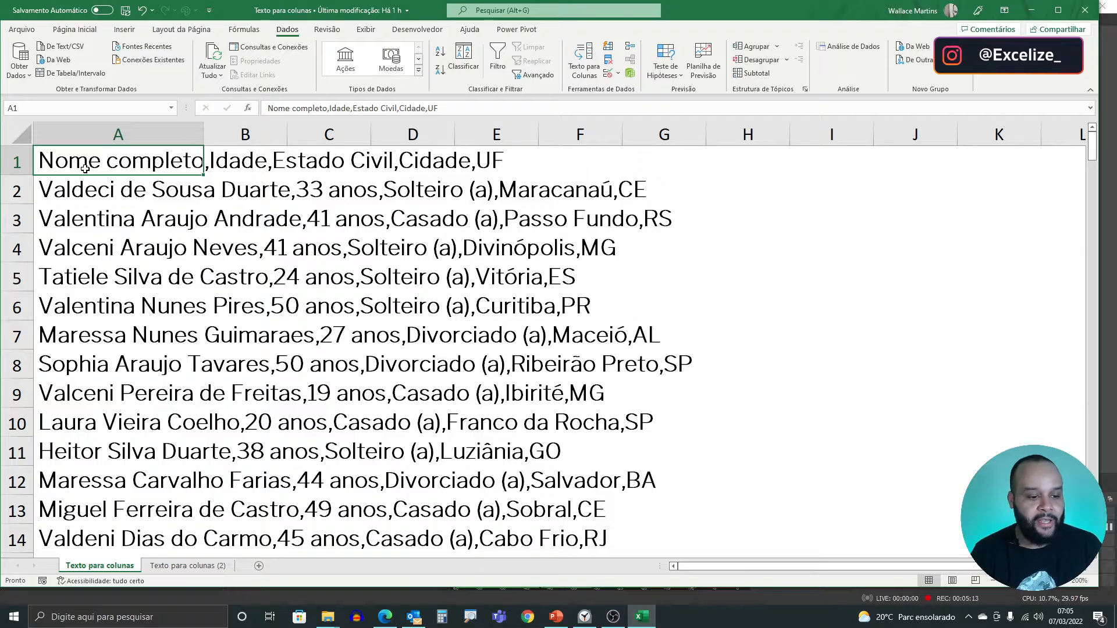
- Check how far down the comma-separated records run in column A, and select the whole column
key("Down")
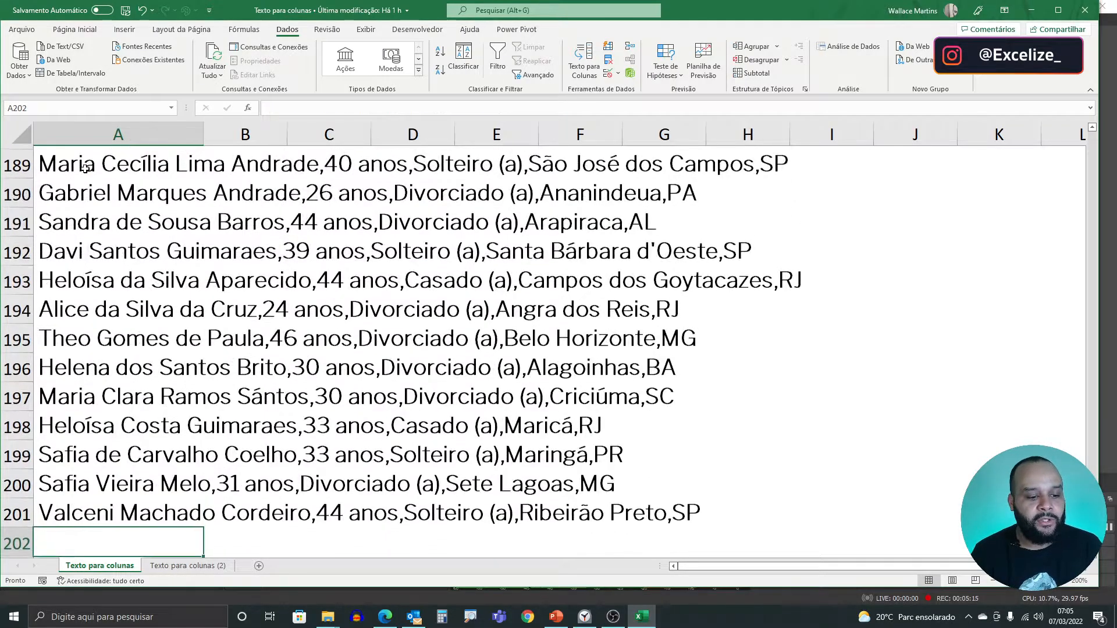
key("Up")
key("ctrl+Up")
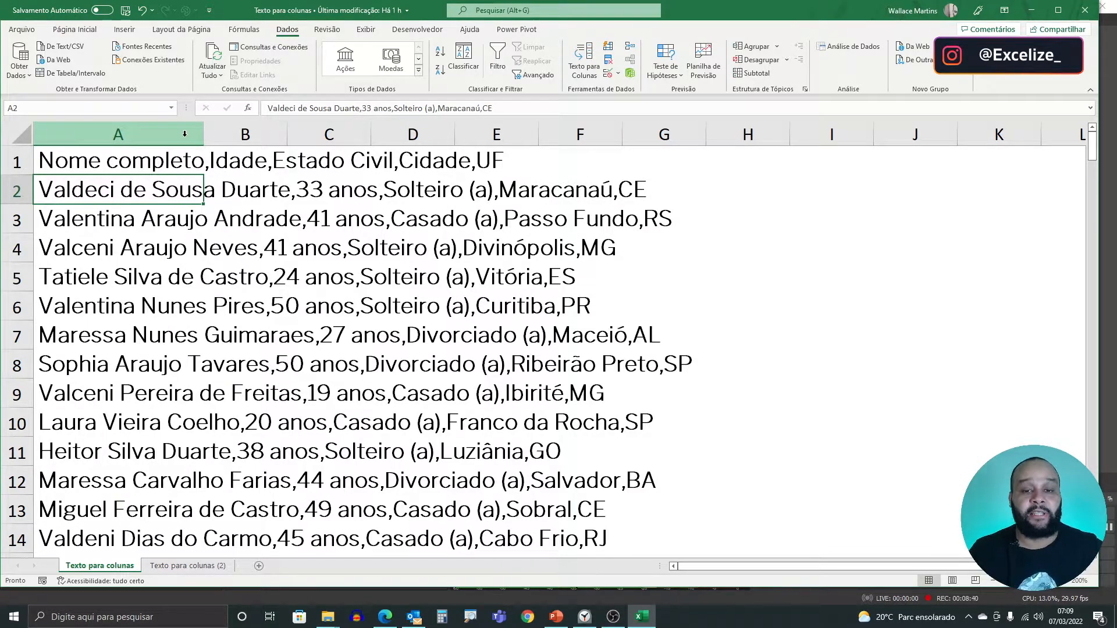
left_click(184, 133)
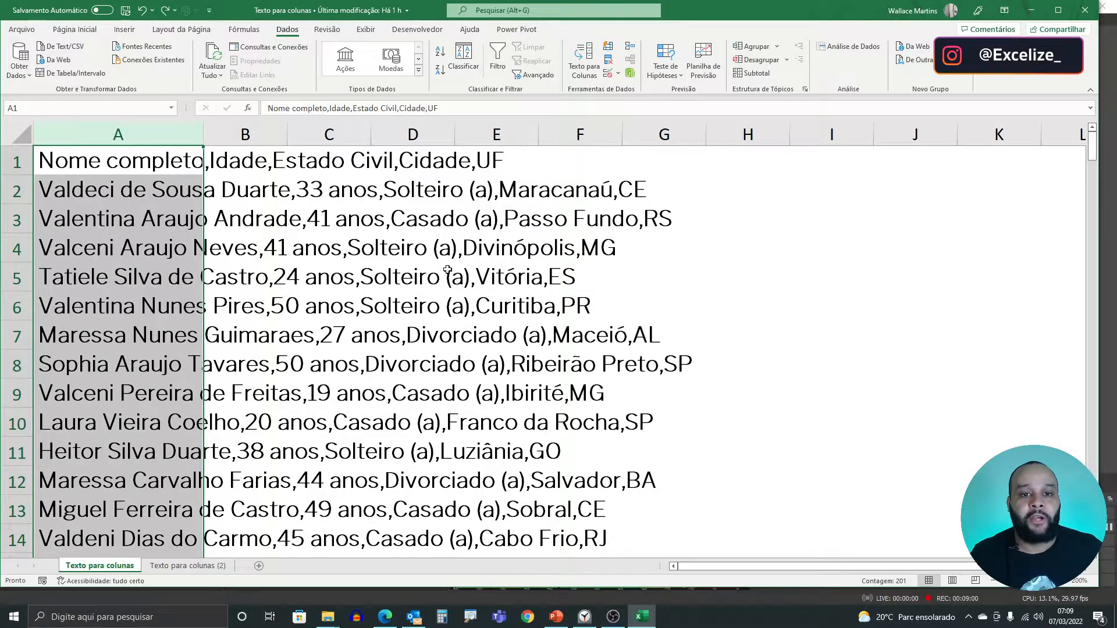
- Try auto-fitting the width of column A to its contents, and undo the width change
double_click(203, 130)
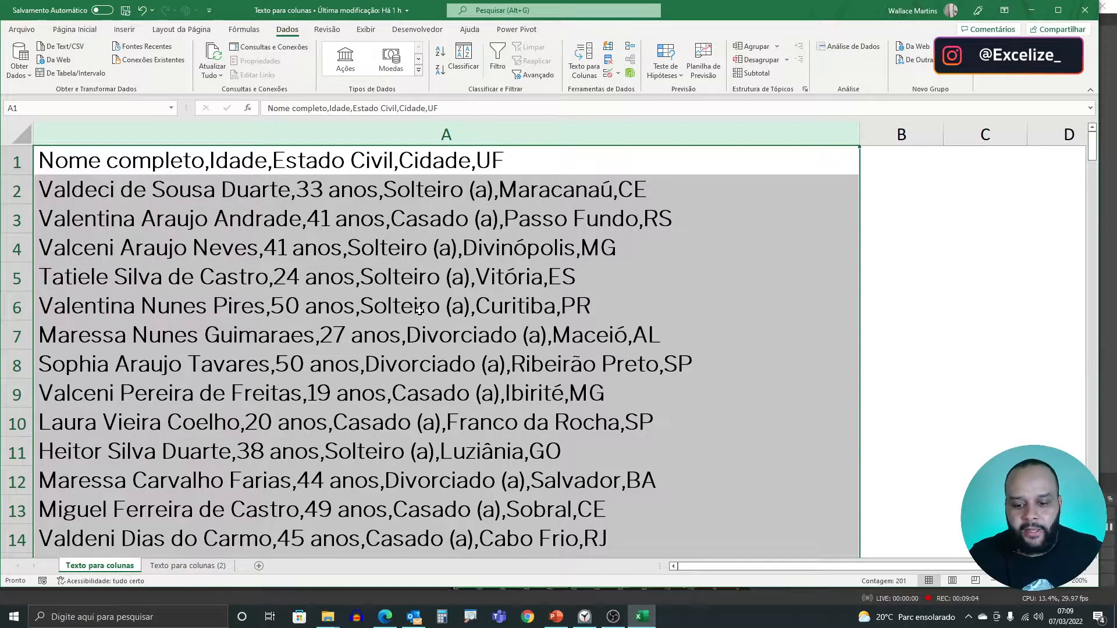
left_click_drag(725, 568, 749, 570)
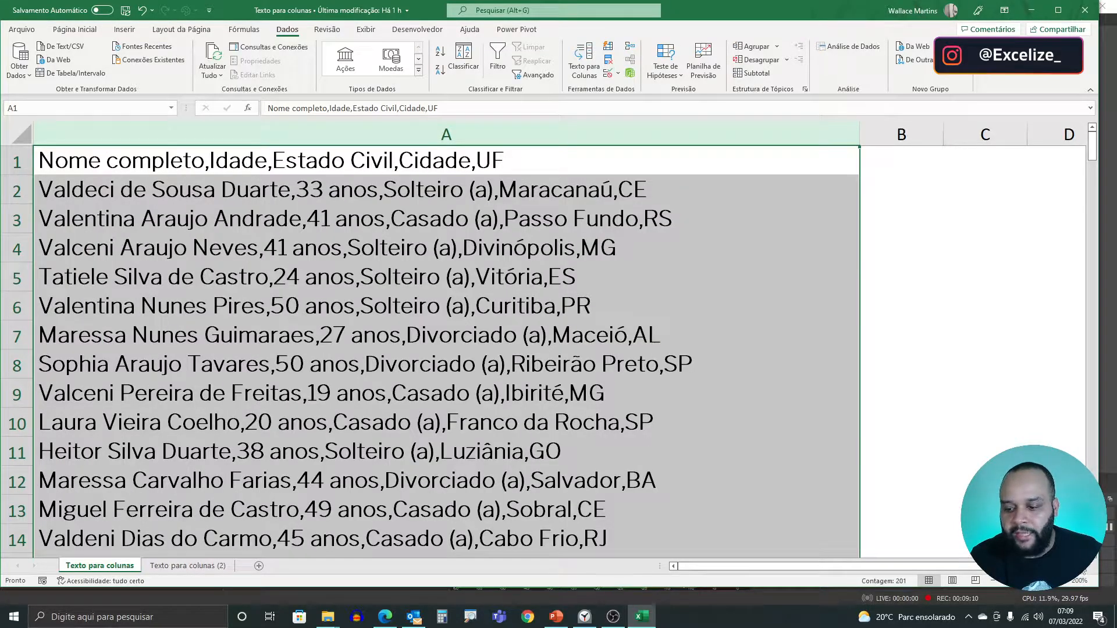
left_click(1081, 568)
left_click(1080, 568)
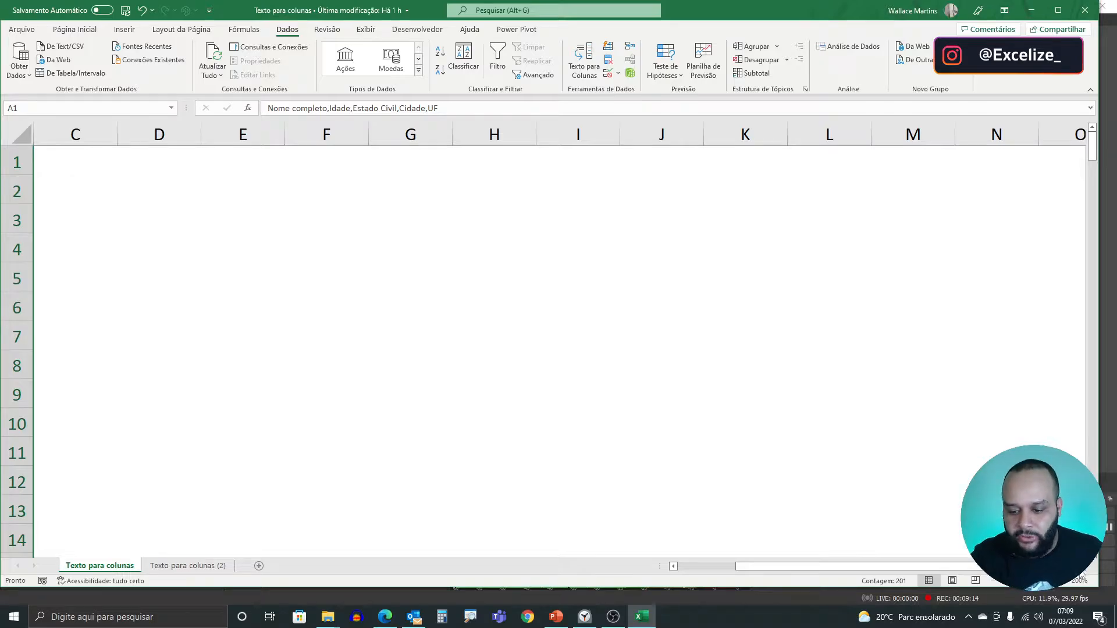
scroll(963, 573, "left", 2)
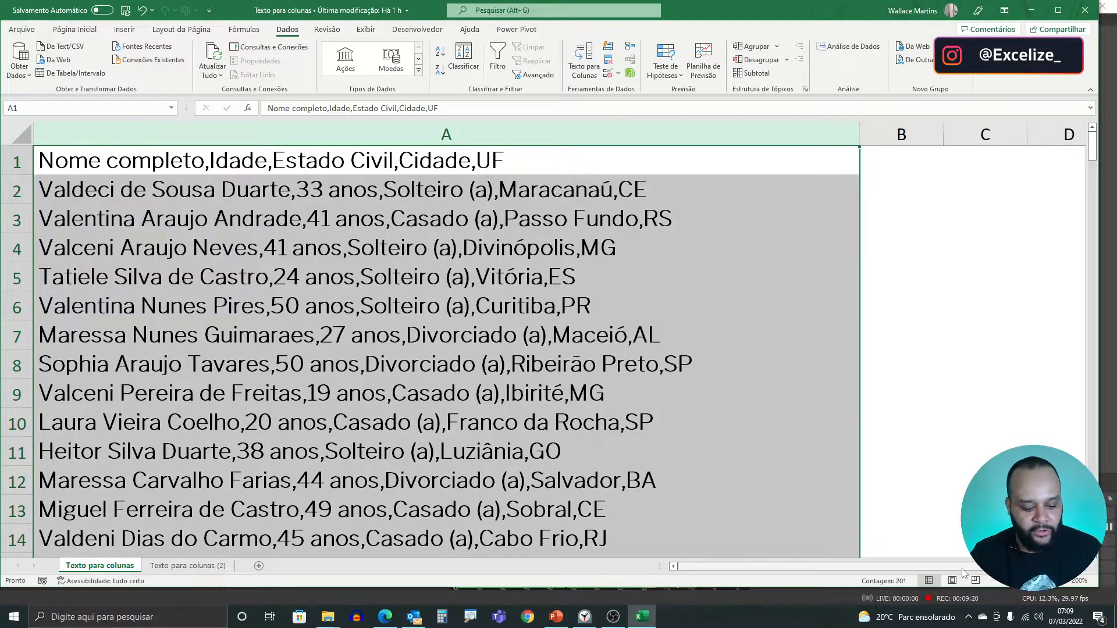
key("ctrl+z")
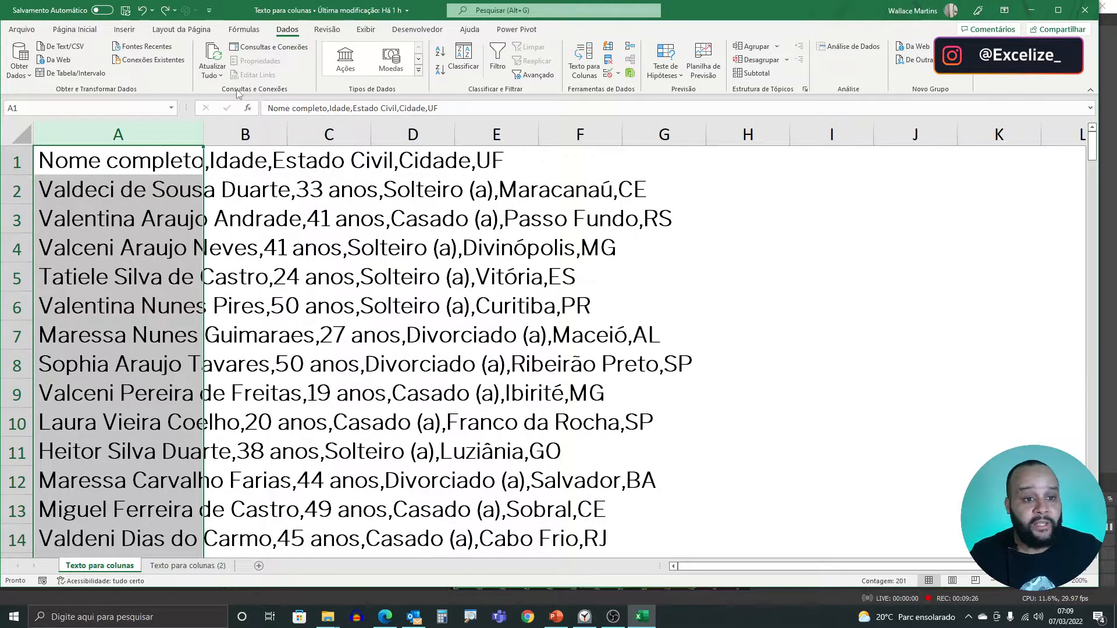
- Open the Text to Columns wizard for column A and place it over the data
left_click(74, 29)
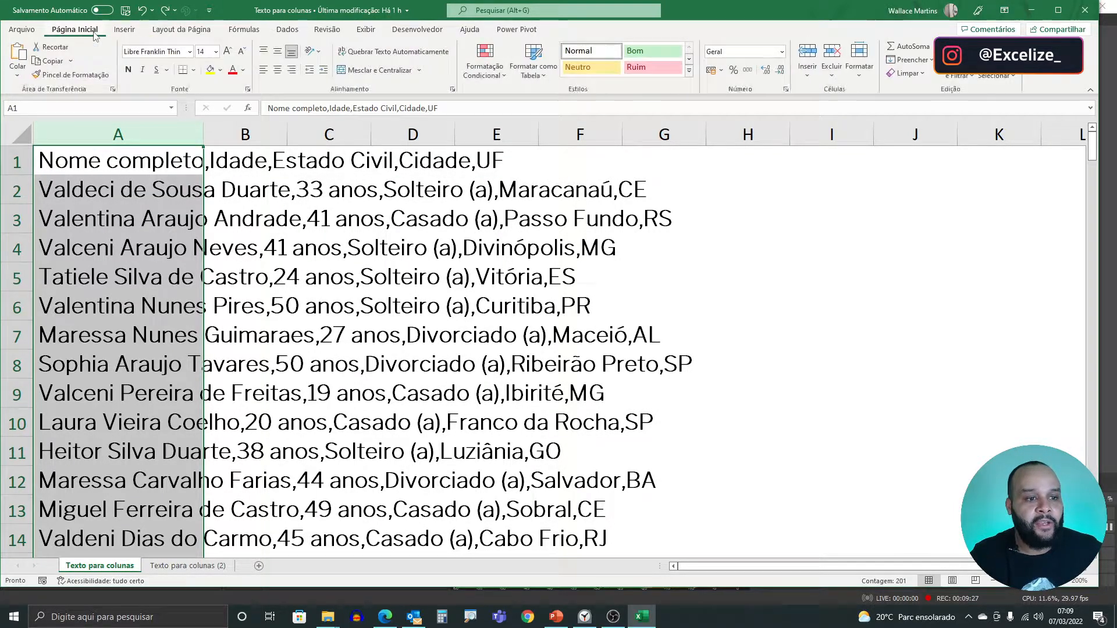
left_click(287, 29)
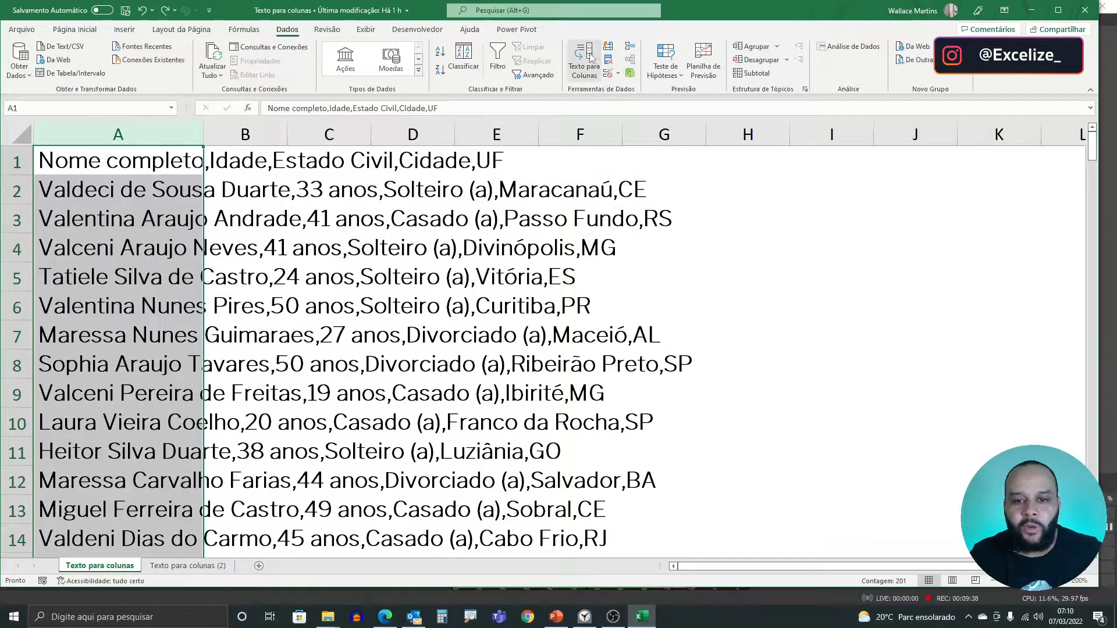
left_click(591, 69)
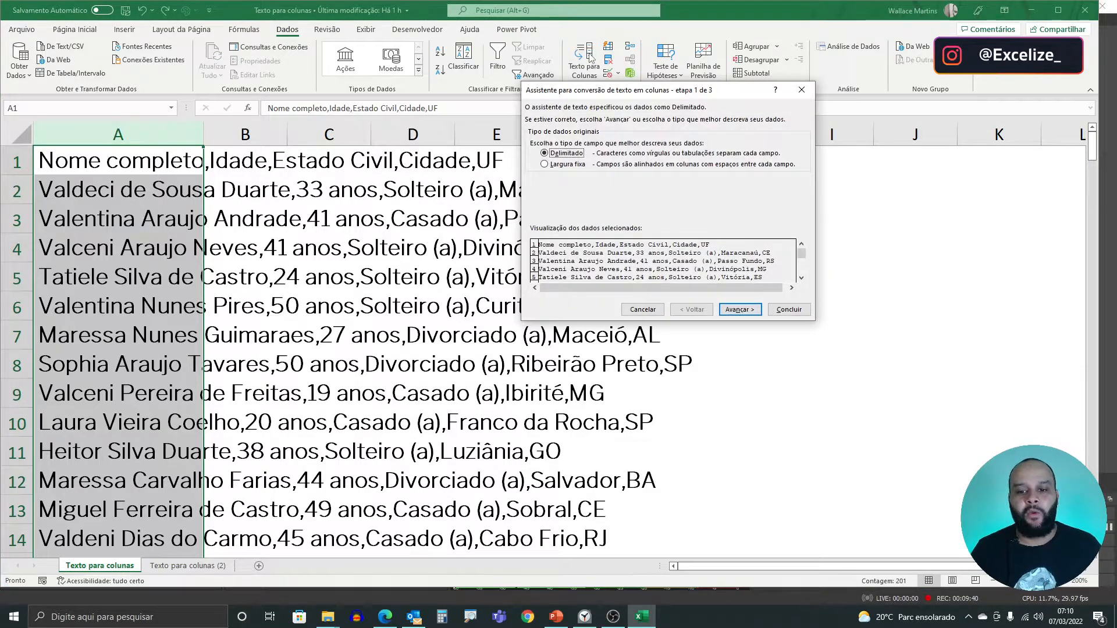
left_click_drag(588, 97, 416, 146)
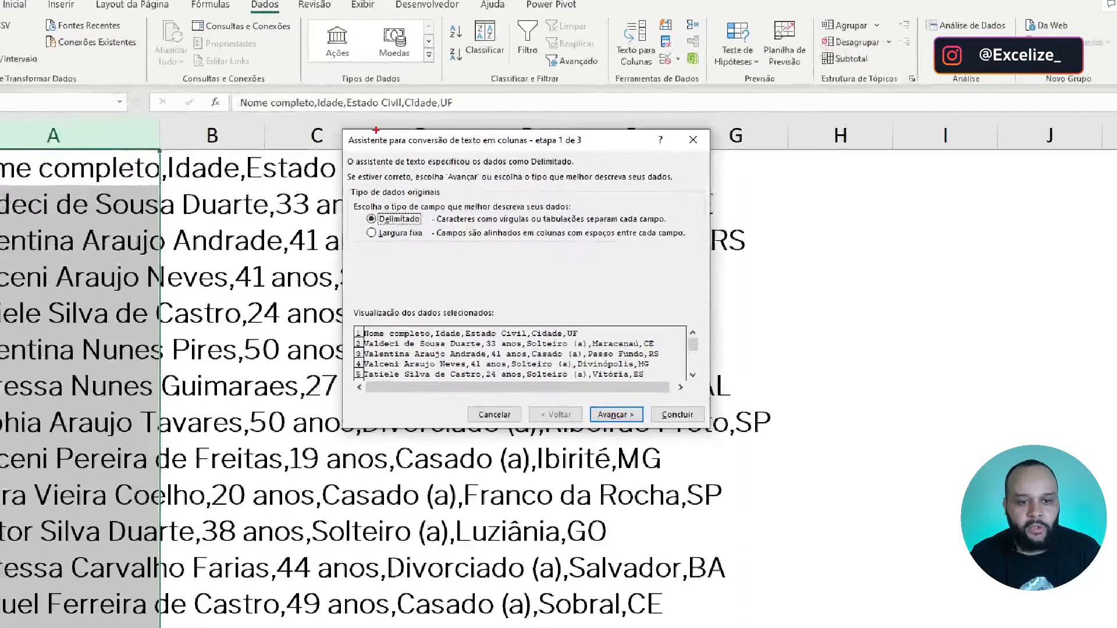
mouse_move(337, 128)
left_mouse_down()
mouse_move(473, 289)
mouse_move(722, 419)
mouse_move(714, 435)
left_mouse_up()
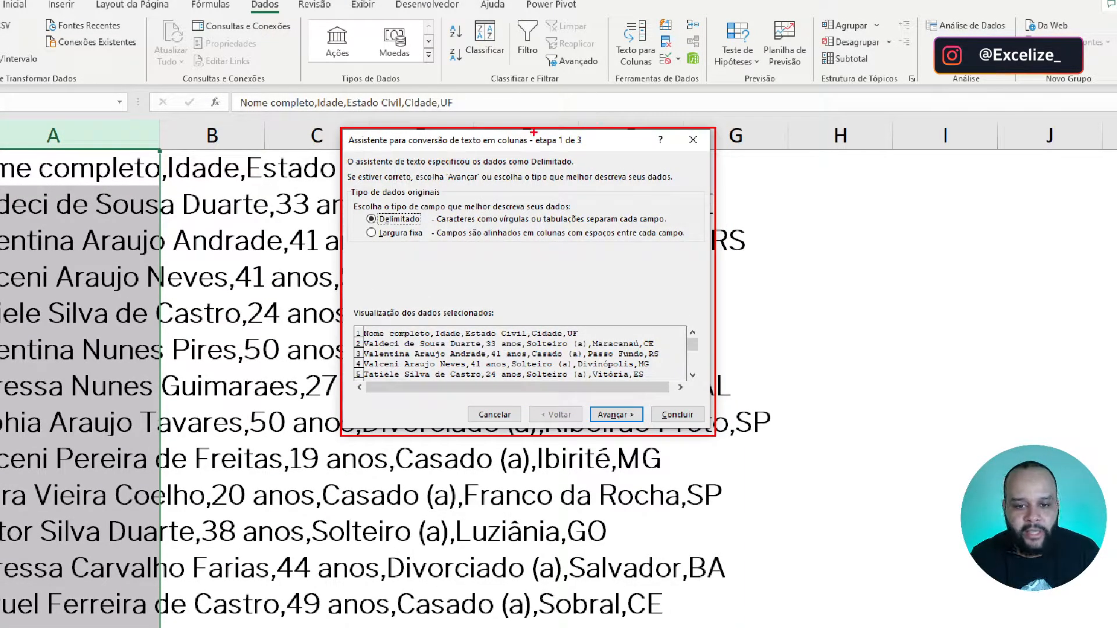
mouse_move(532, 132)
left_mouse_down()
mouse_move(566, 153)
mouse_move(596, 152)
left_mouse_up()
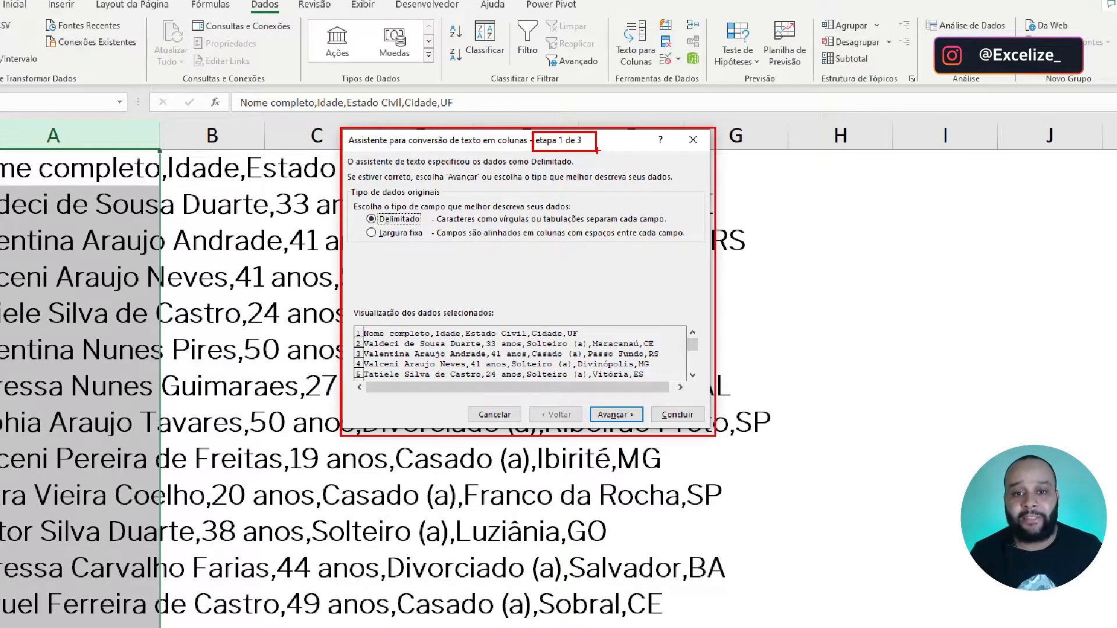
key("Escape")
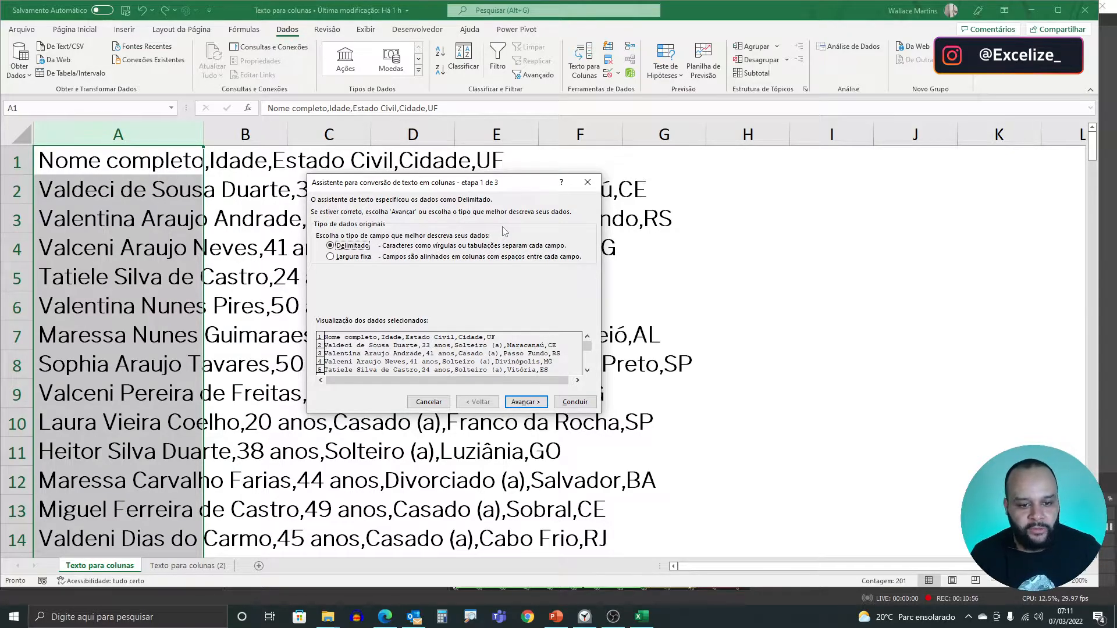
- Choose Delimitado as the original data type and advance to the delimiter settings
left_click(355, 258)
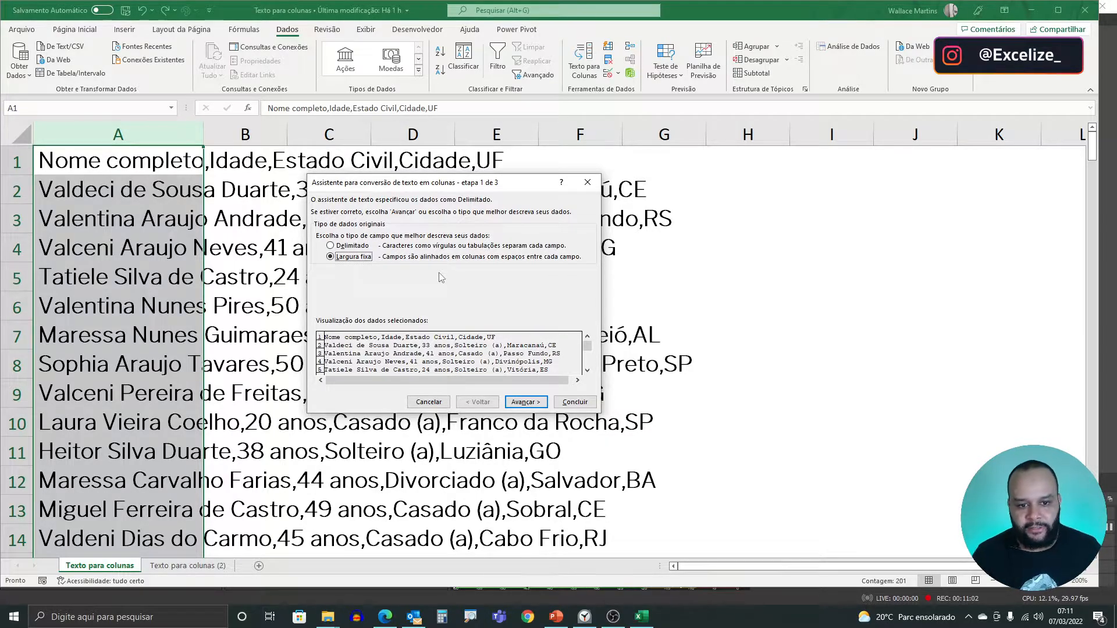
left_click(345, 247)
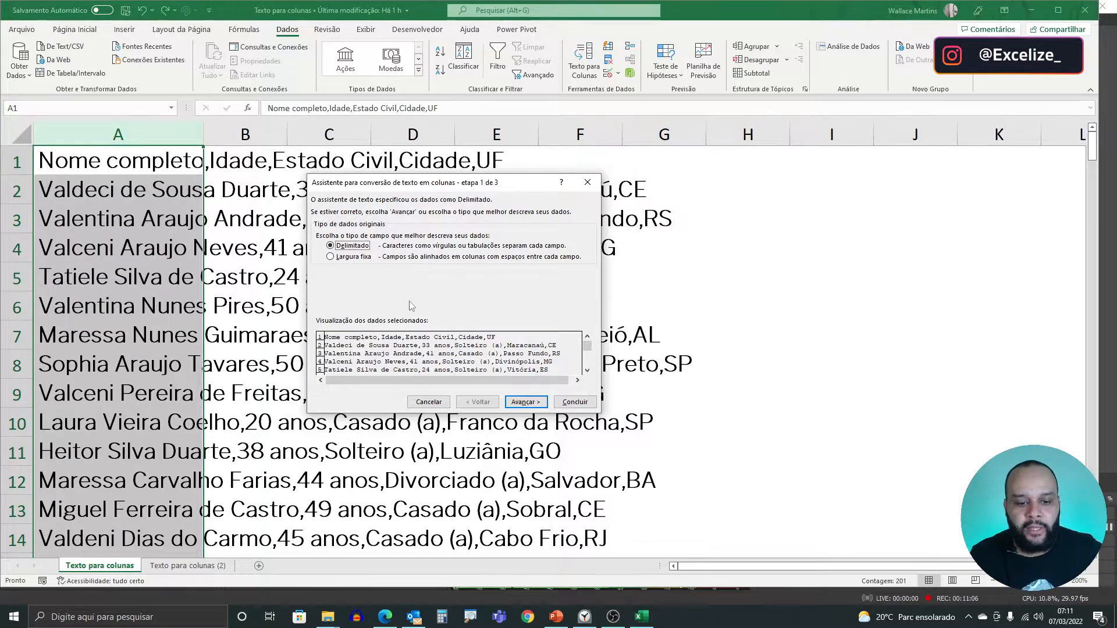
left_click(521, 406)
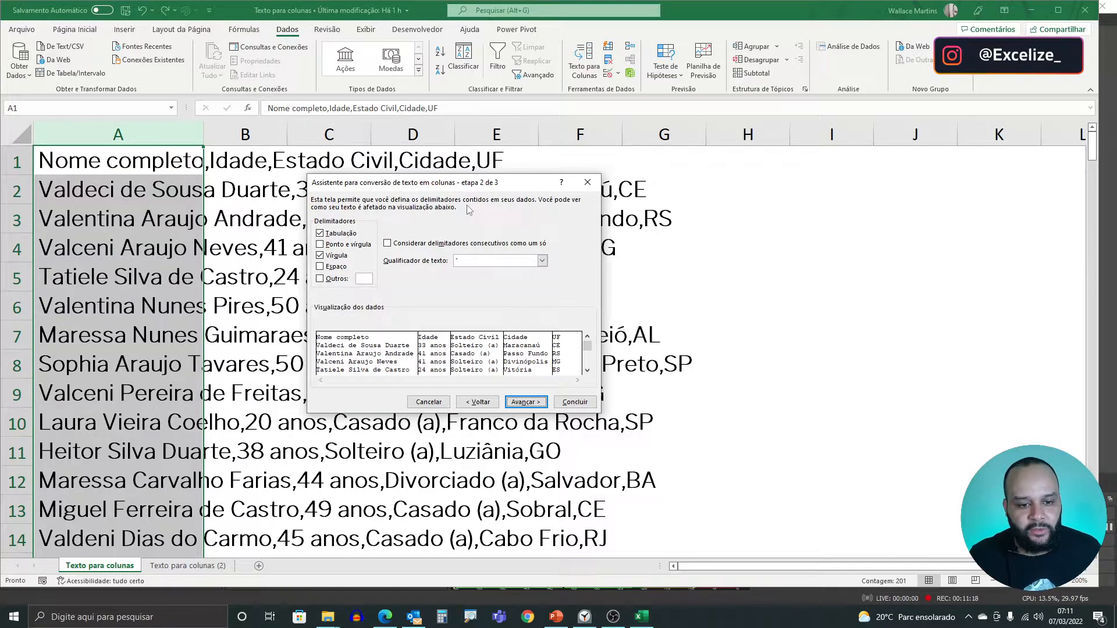
- Set Vírgula as the only delimiter, with Tabulação turned off
left_click(320, 256)
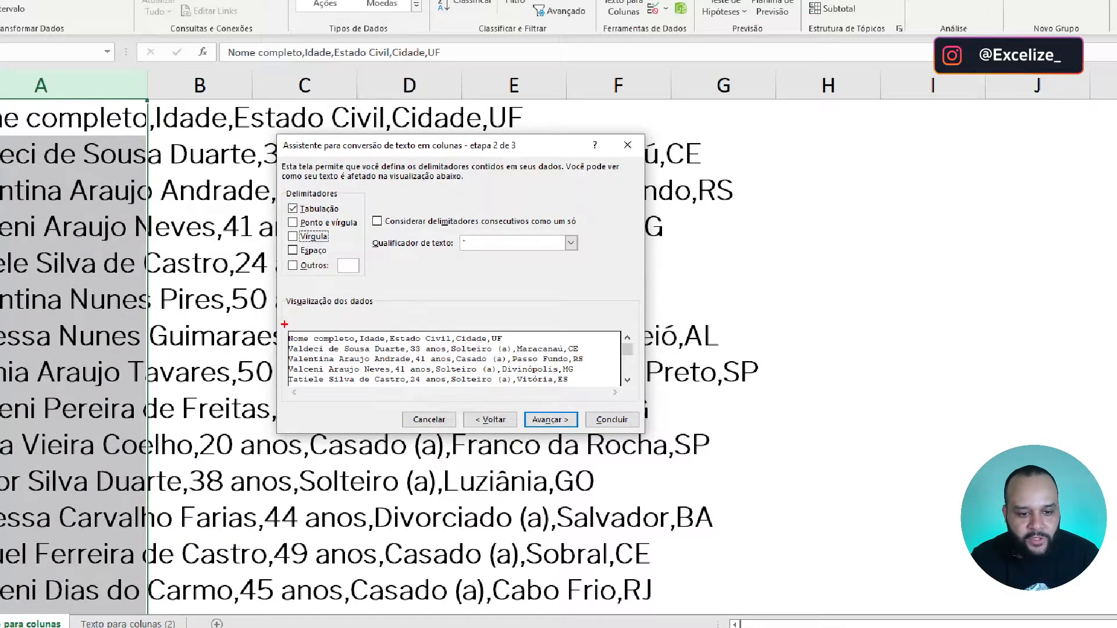
mouse_move(285, 324)
left_mouse_down()
mouse_move(579, 379)
mouse_move(631, 355)
mouse_move(338, 322)
left_mouse_up()
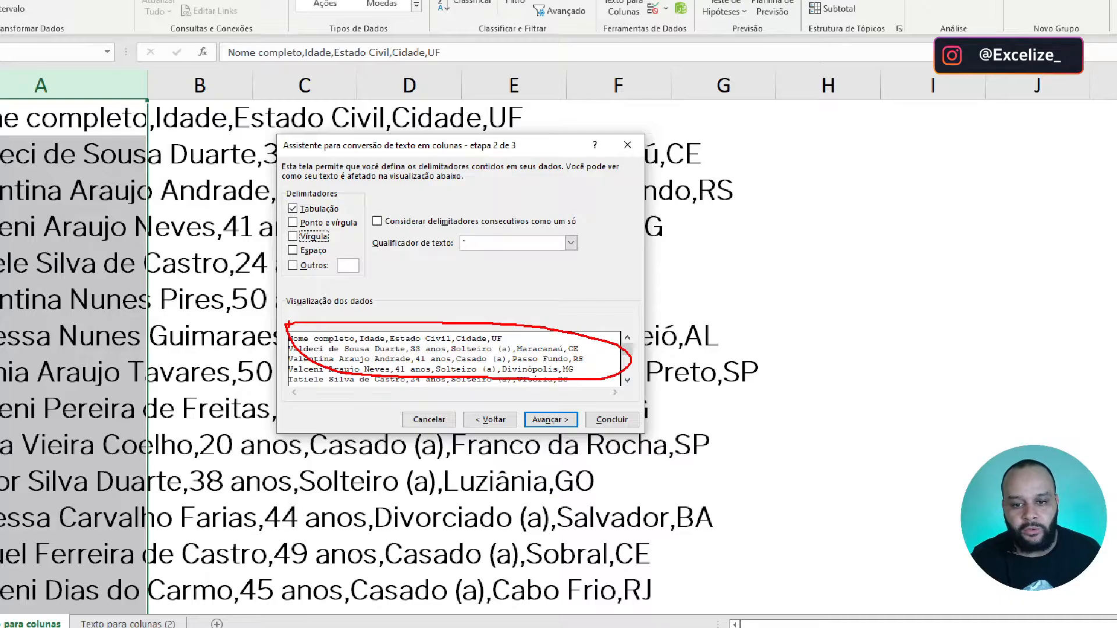
key("Escape")
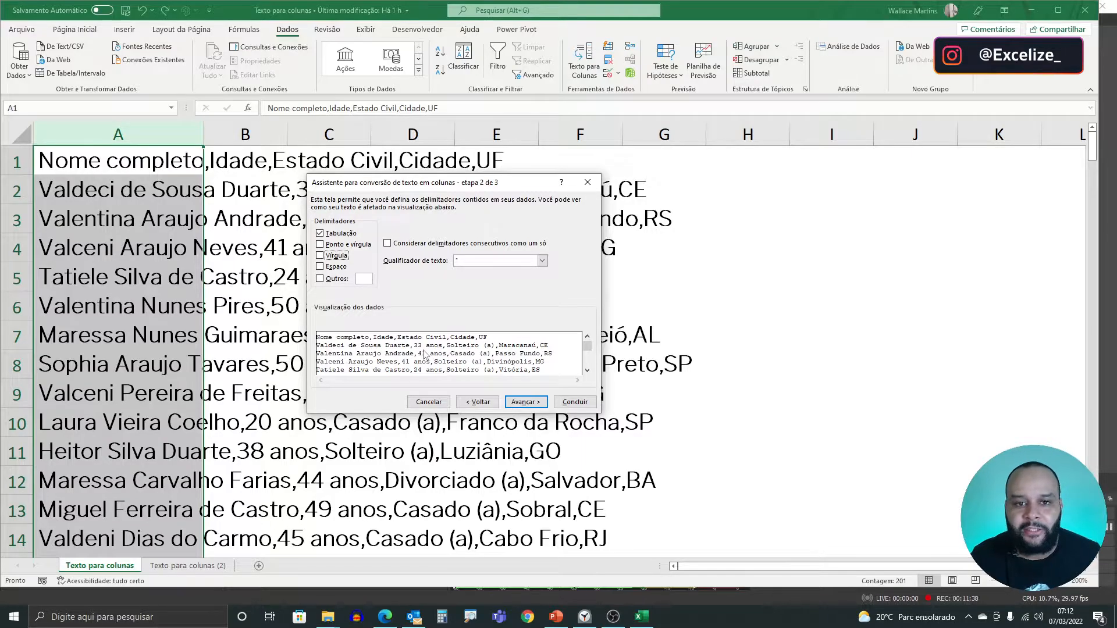
left_click(320, 256)
left_click(320, 233)
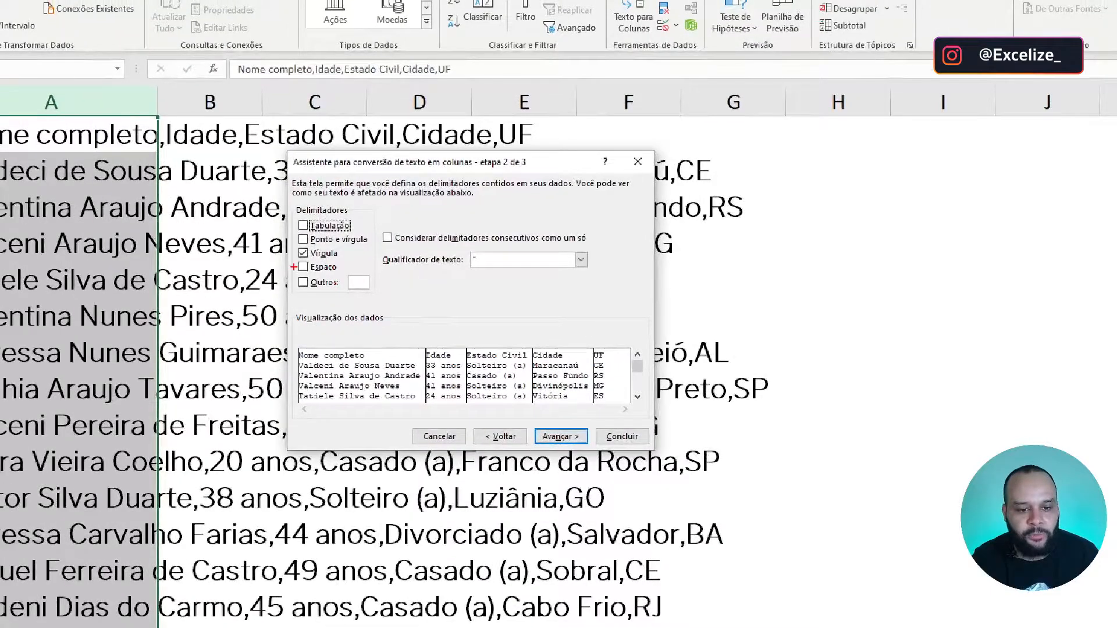
mouse_move(294, 337)
left_mouse_down()
mouse_move(412, 399)
mouse_move(581, 426)
mouse_move(665, 427)
mouse_move(655, 415)
left_mouse_up()
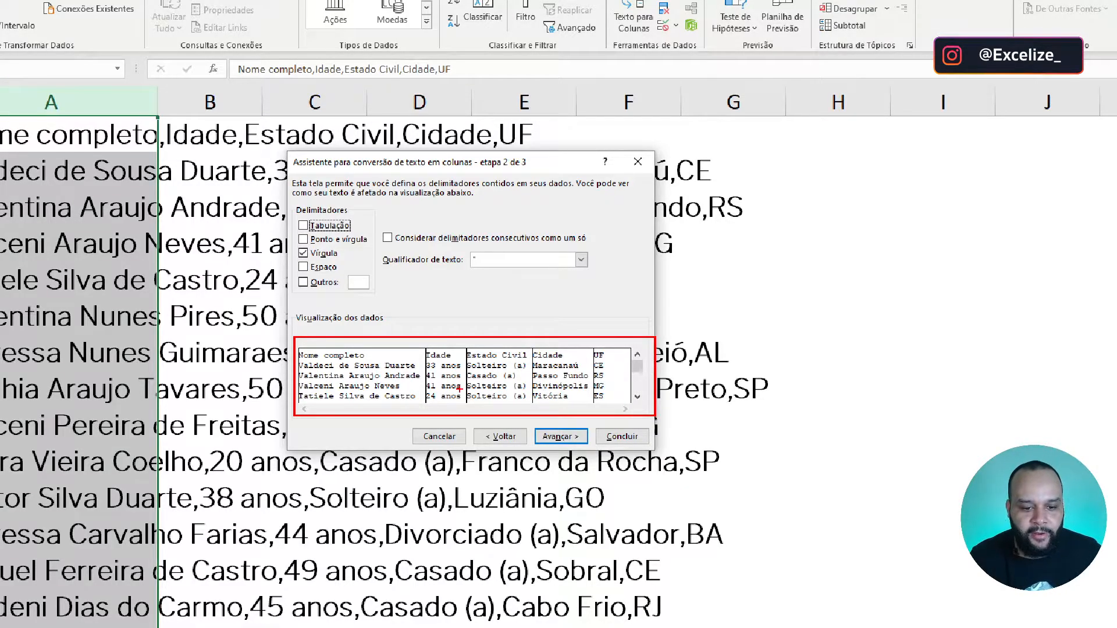
mouse_move(402, 342)
left_mouse_down()
mouse_move(437, 262)
mouse_move(416, 317)
mouse_move(392, 316)
mouse_move(419, 278)
left_mouse_up()
left_click_drag(448, 345, 487, 280)
left_click_drag(500, 351, 552, 274)
left_click_drag(559, 354, 595, 284)
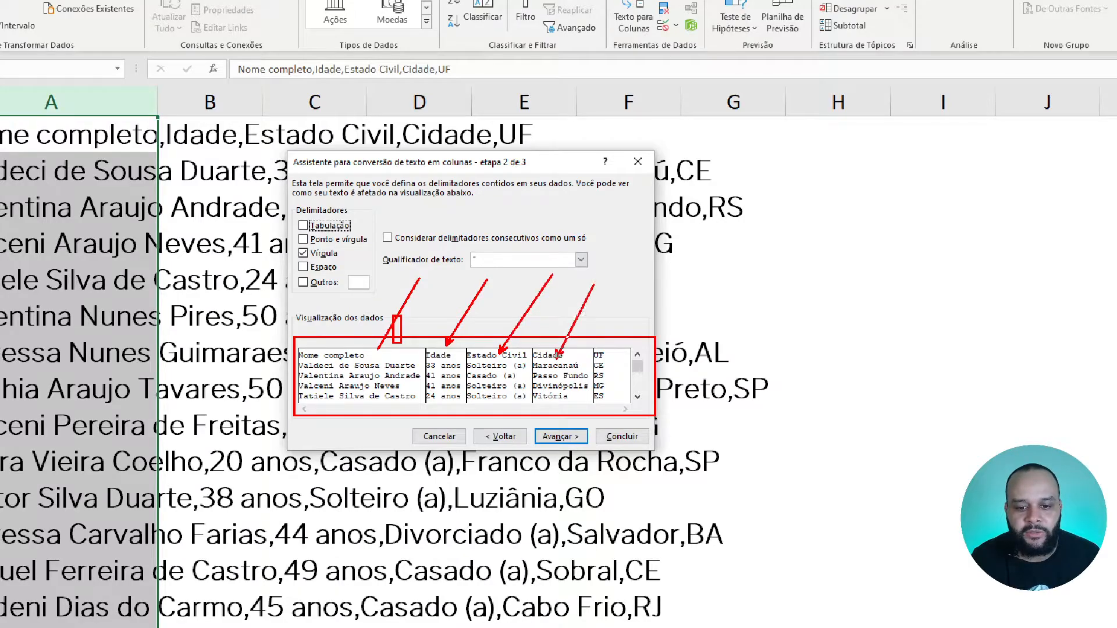
left_click_drag(615, 355, 629, 285)
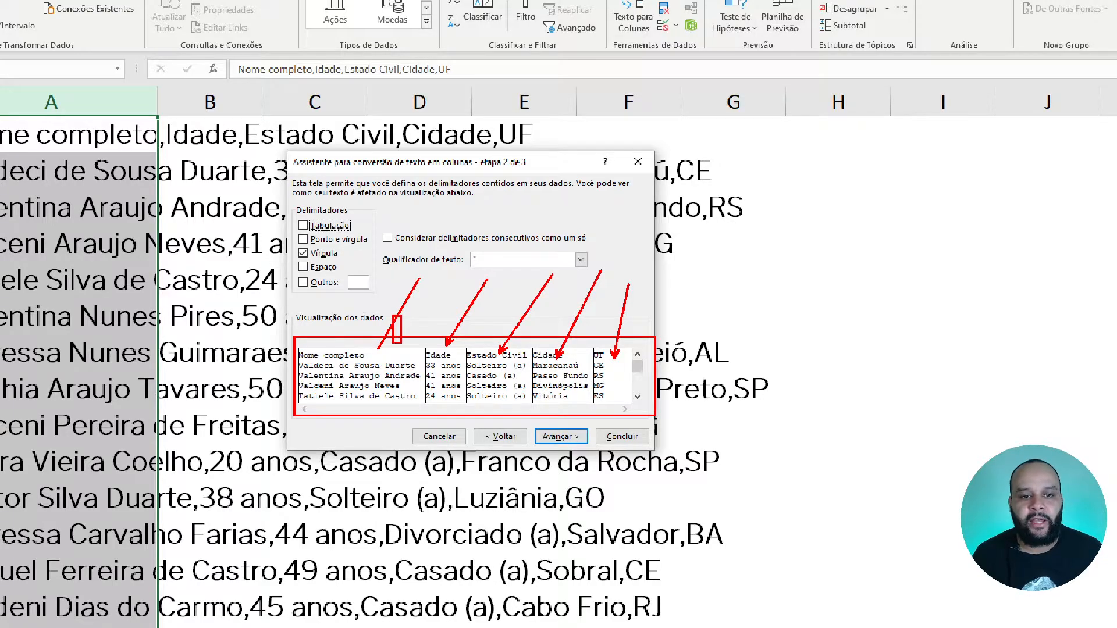
key("Escape")
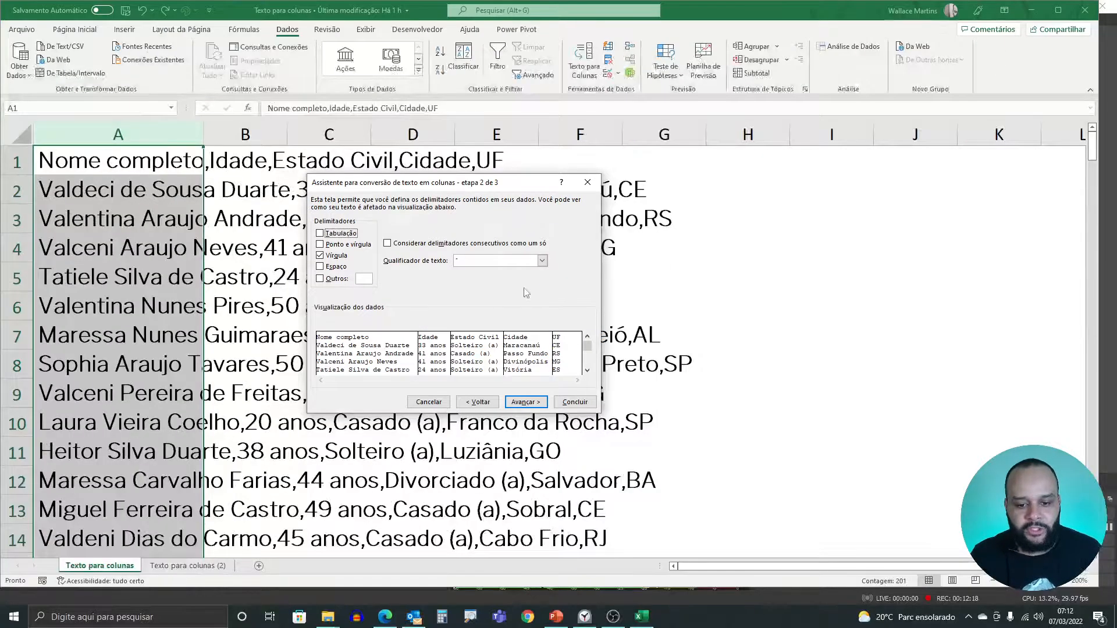
- Complete the split with the Geral column format and $A$1 as the destination
left_click(525, 402)
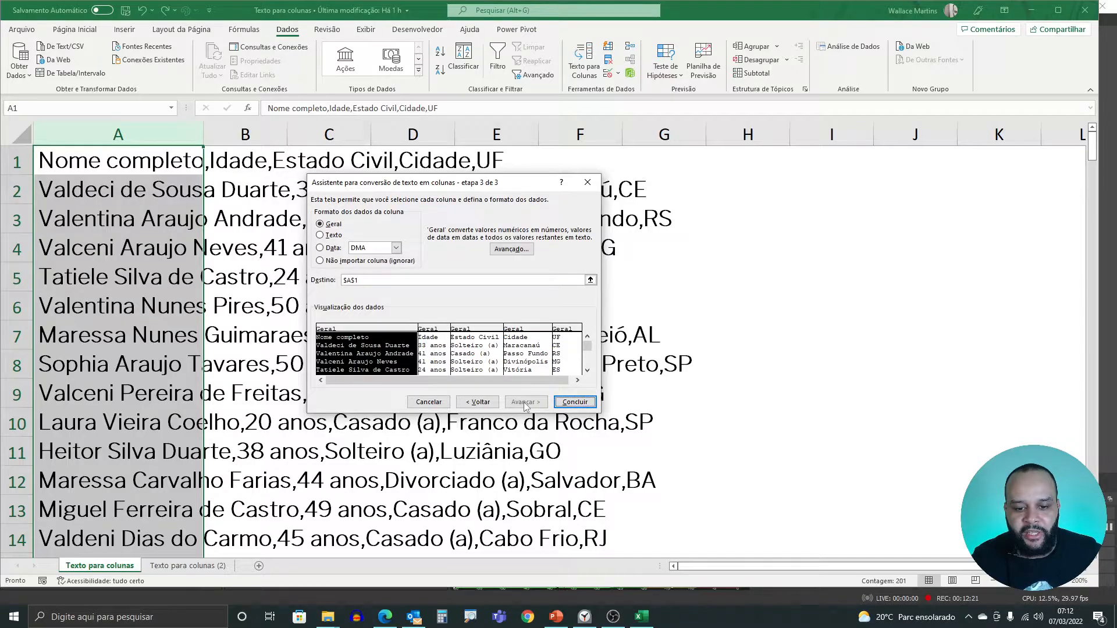
left_click(440, 331)
left_click(460, 329)
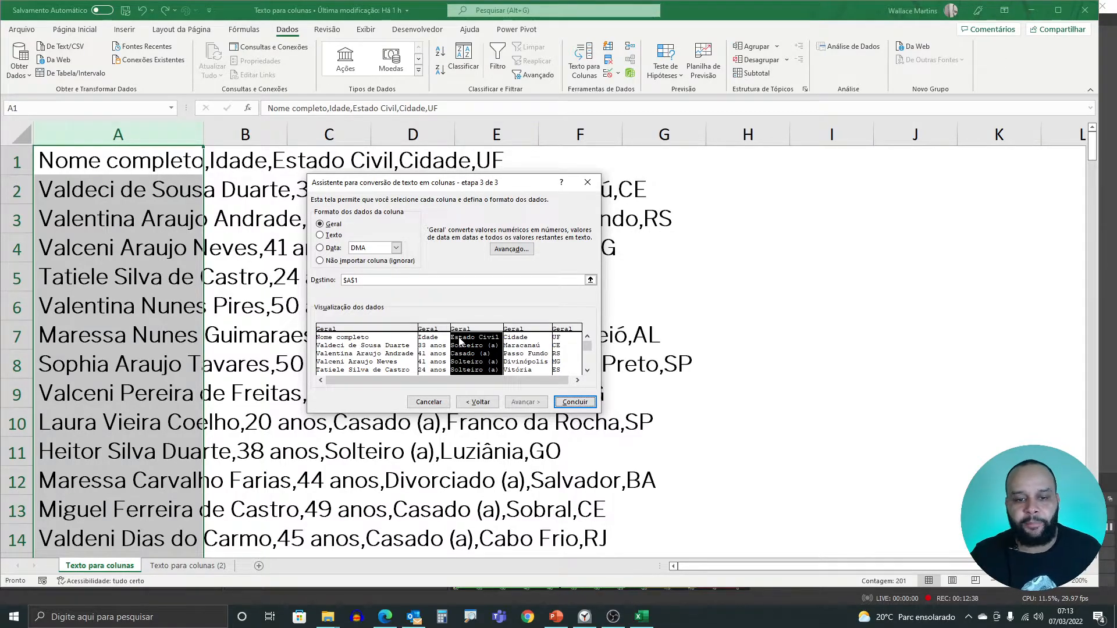
left_click(567, 403)
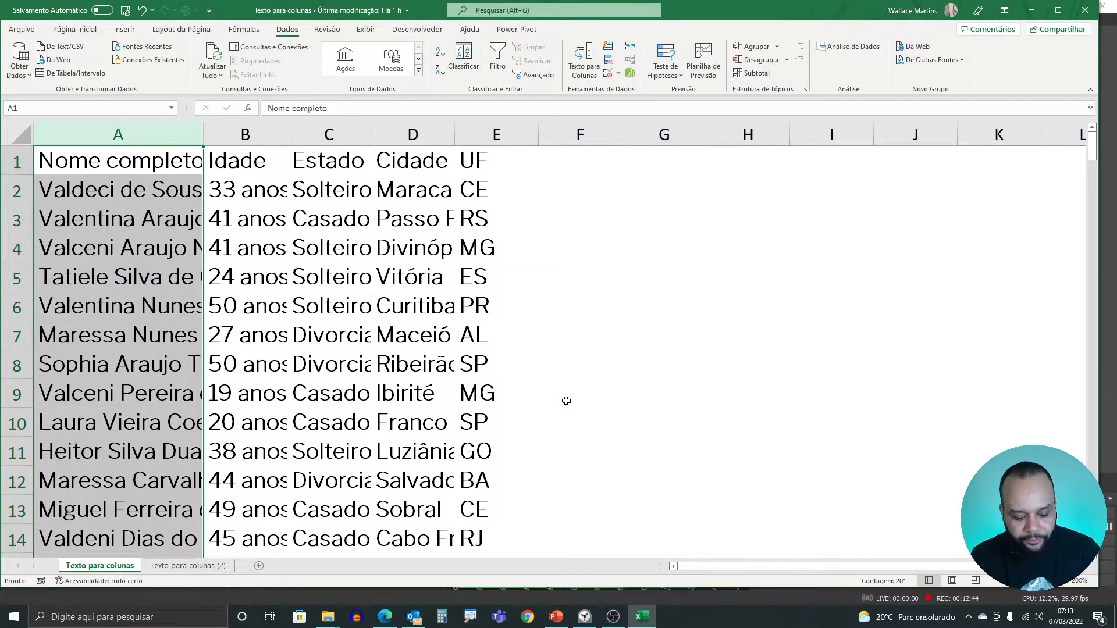
- Auto-fit the column widths of the entire sheet to their contents
key("ctrl+a")
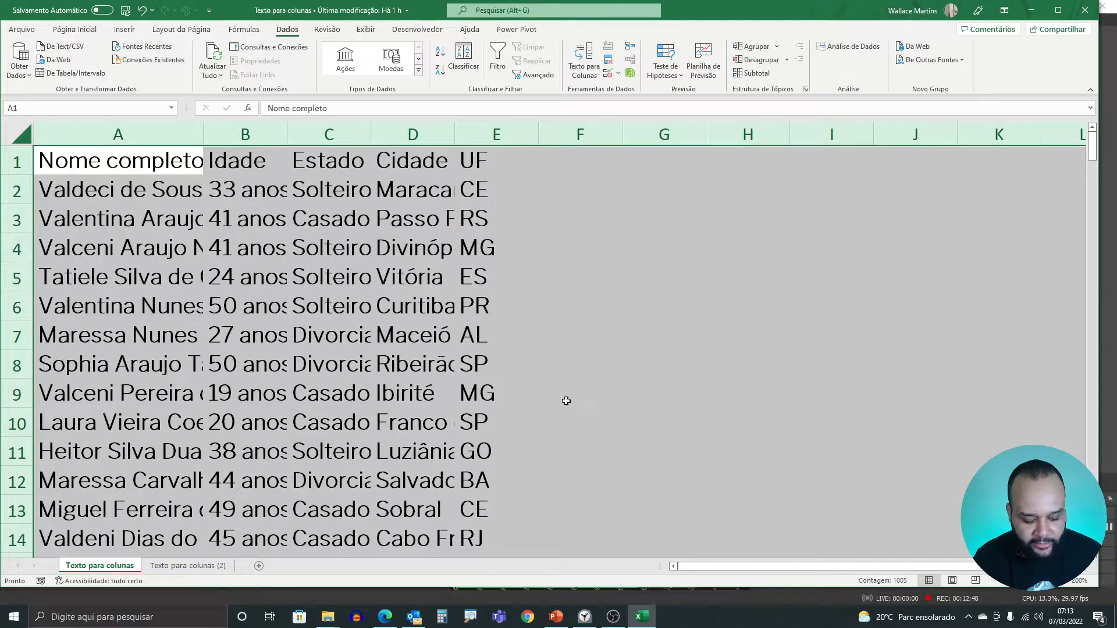
key("alt")
key("c")
key("o")
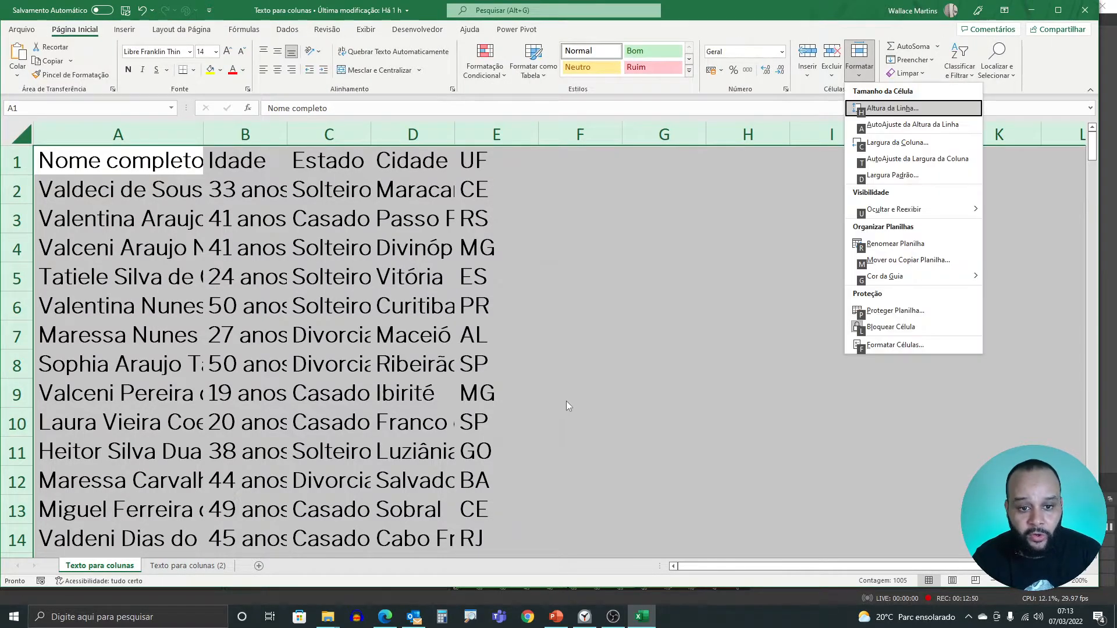
key("i")
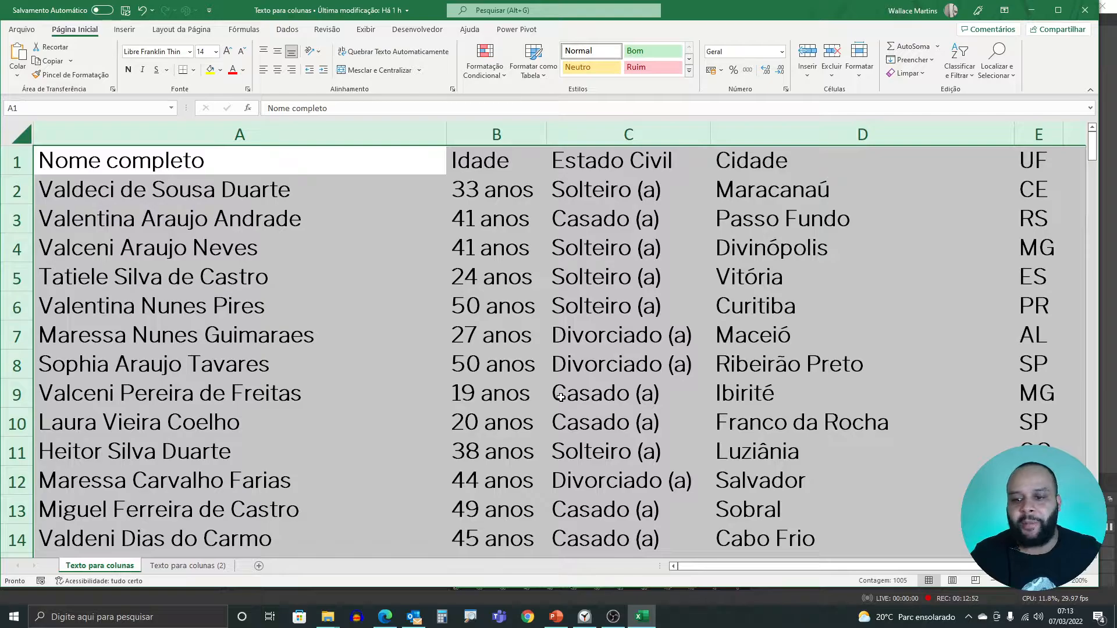
- Format the range A1:E201 as a table in a style with a black header row, using the first row as headers
left_click(229, 166)
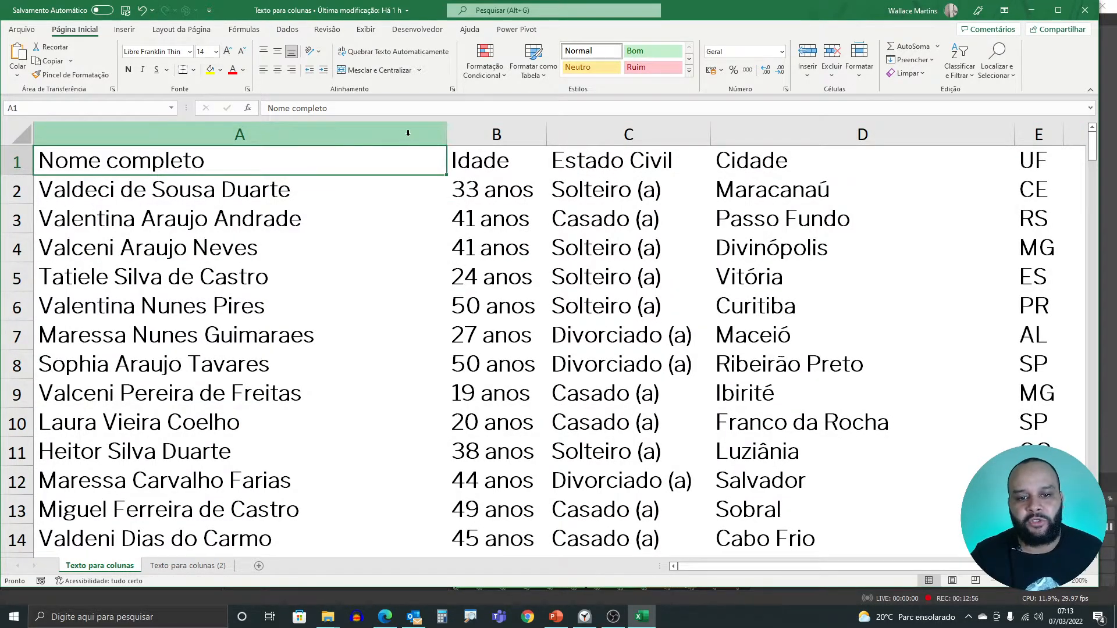
left_click(541, 75)
left_click(530, 146)
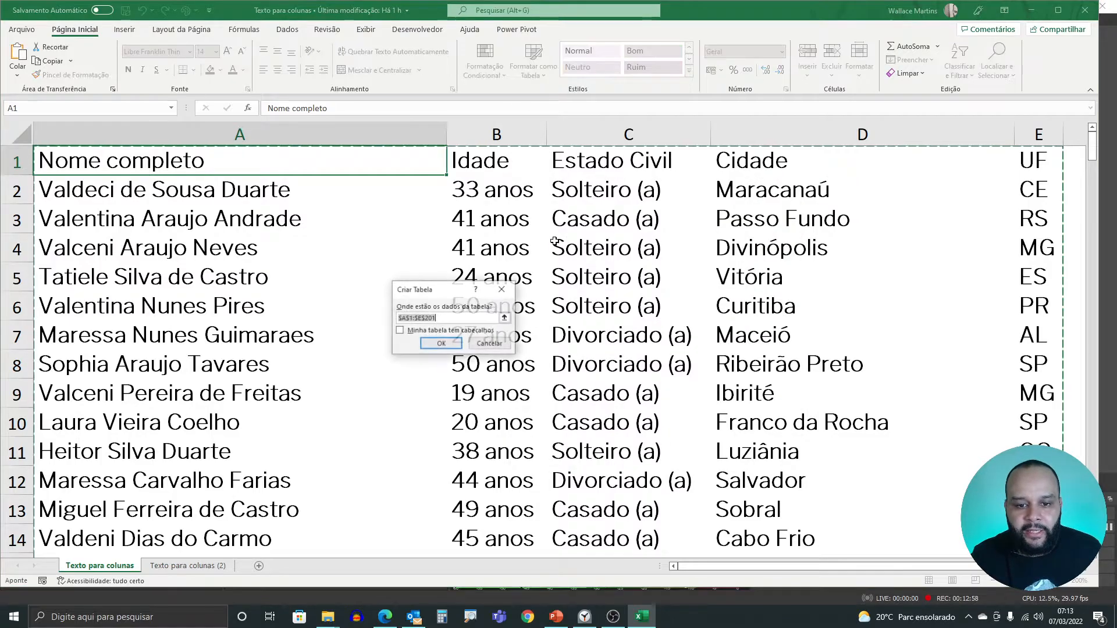
left_click(447, 342)
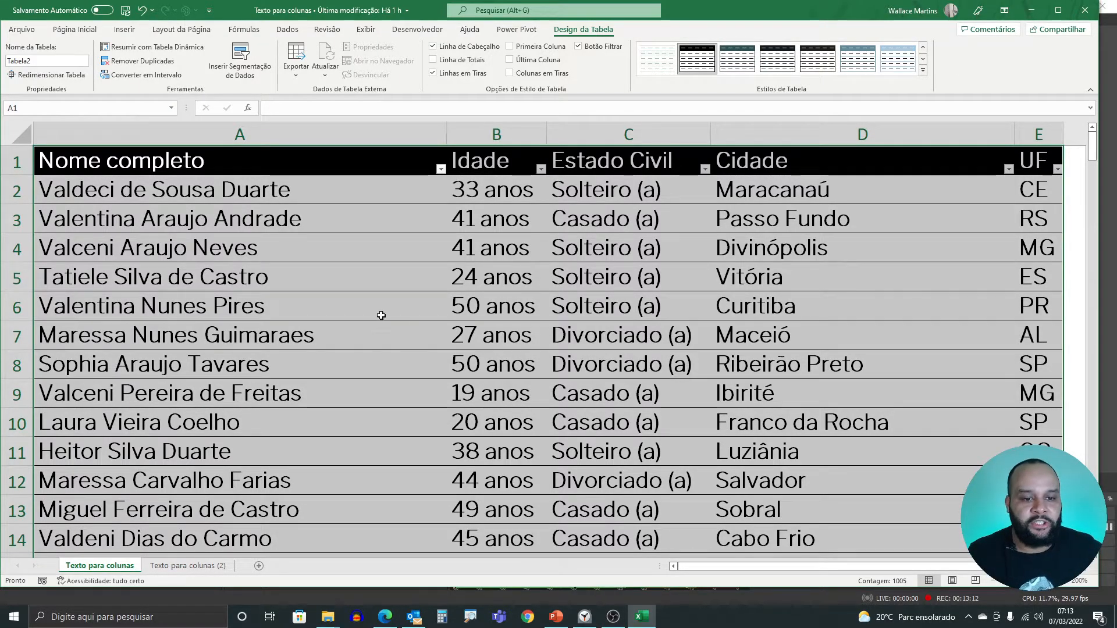
- Look over the table's records and examine the full list of filter values for the Nome completo column without applying a filter
left_click(338, 169)
scroll(369, 249, "down", 6)
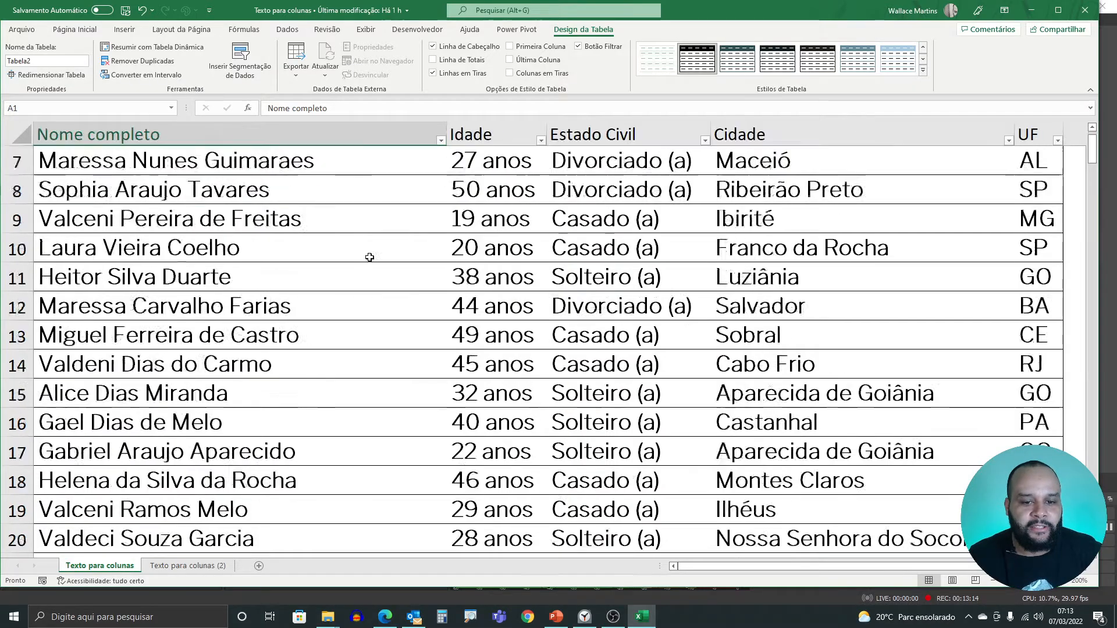
scroll(363, 266, "down", 6)
scroll(357, 305, "up", 12)
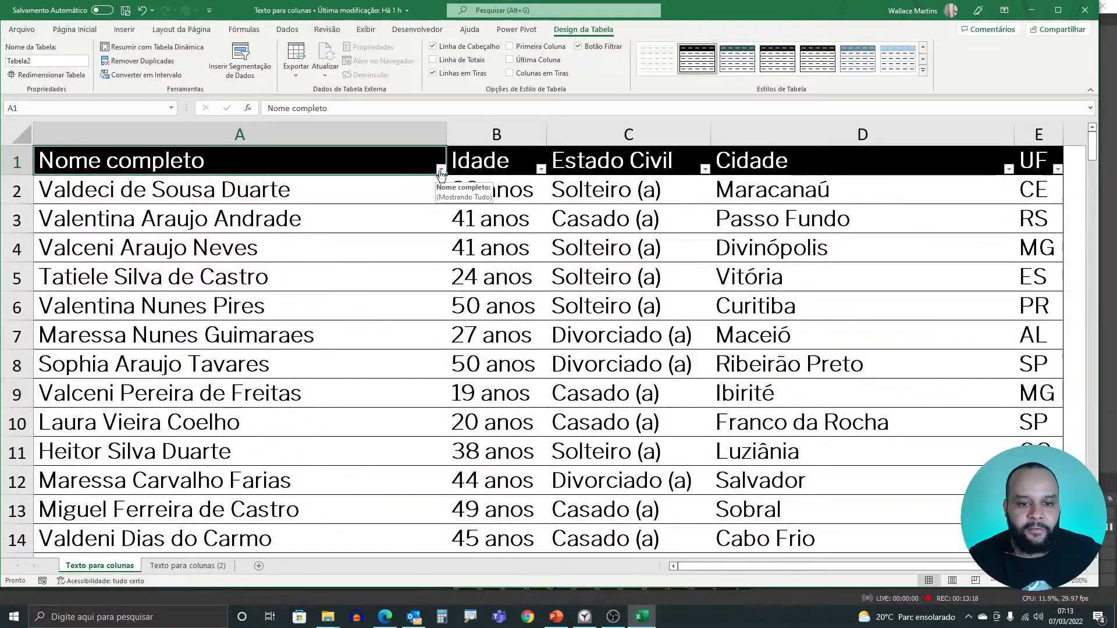
left_click(440, 169)
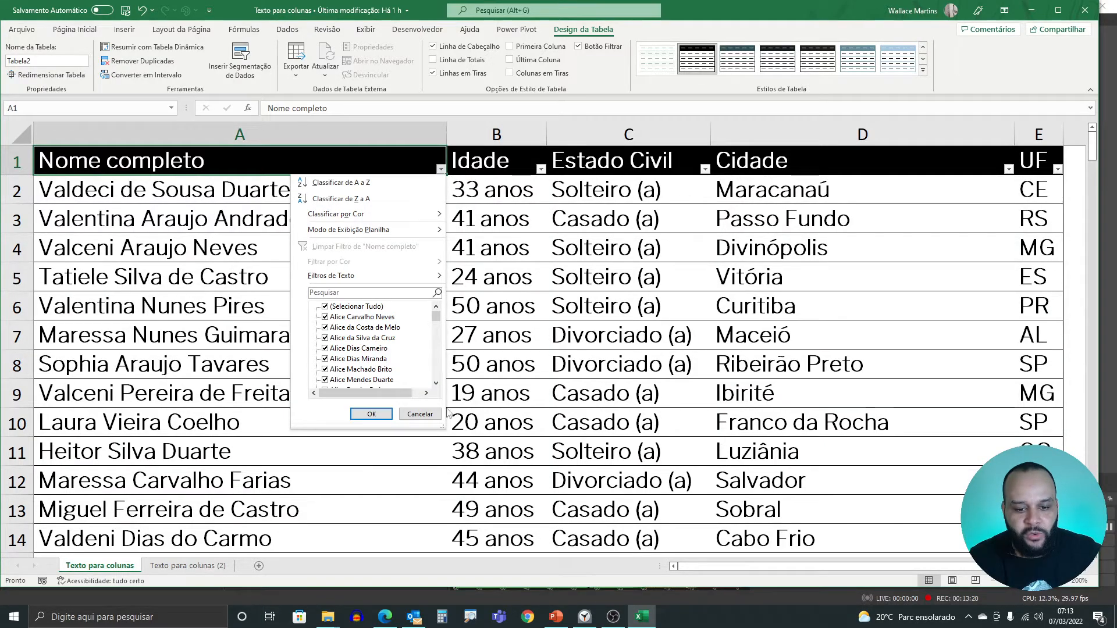
left_click_drag(443, 428, 620, 571)
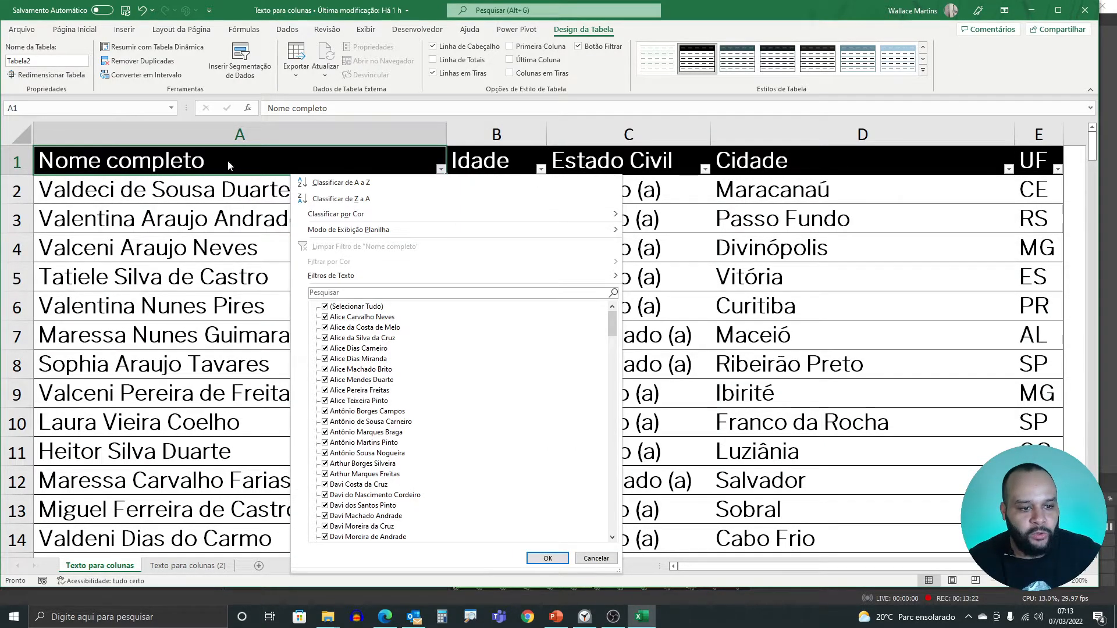
left_click_drag(612, 330, 626, 530)
left_click(628, 528)
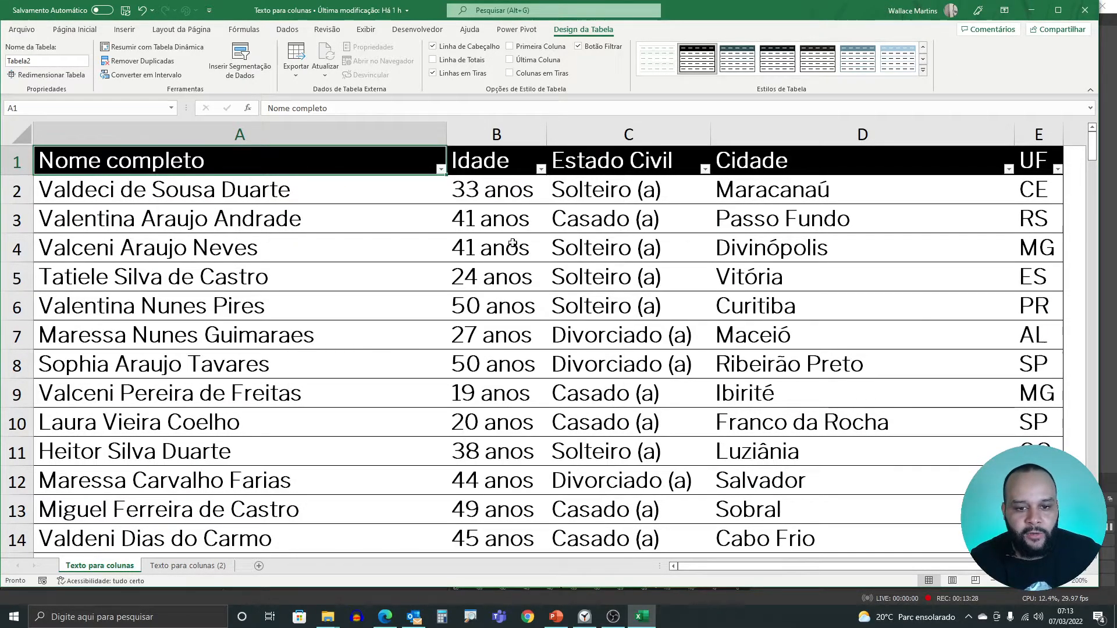
- Examine the filter values for the Idade column down to the end of the list, then dismiss the list without filtering
left_click(503, 163)
left_click(541, 168)
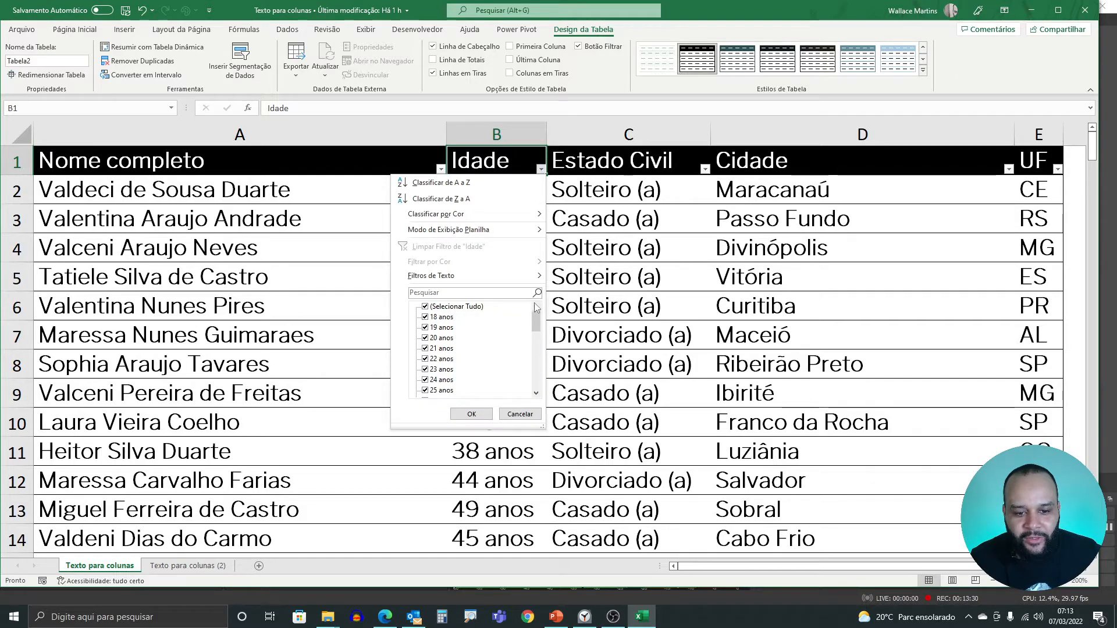
left_click_drag(536, 324, 533, 393)
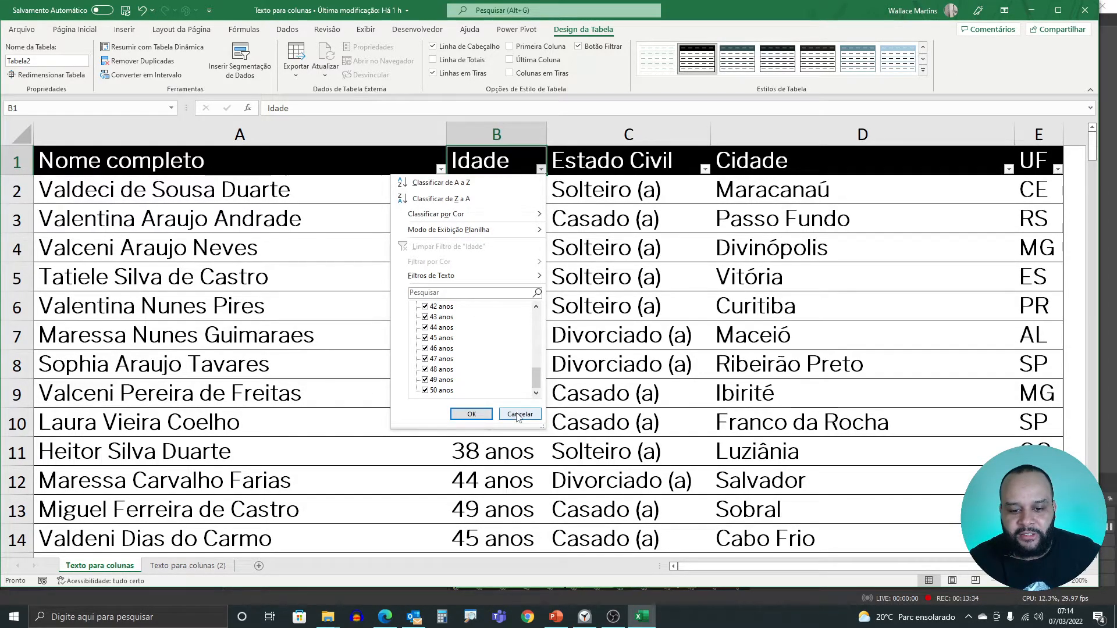
left_click(520, 415)
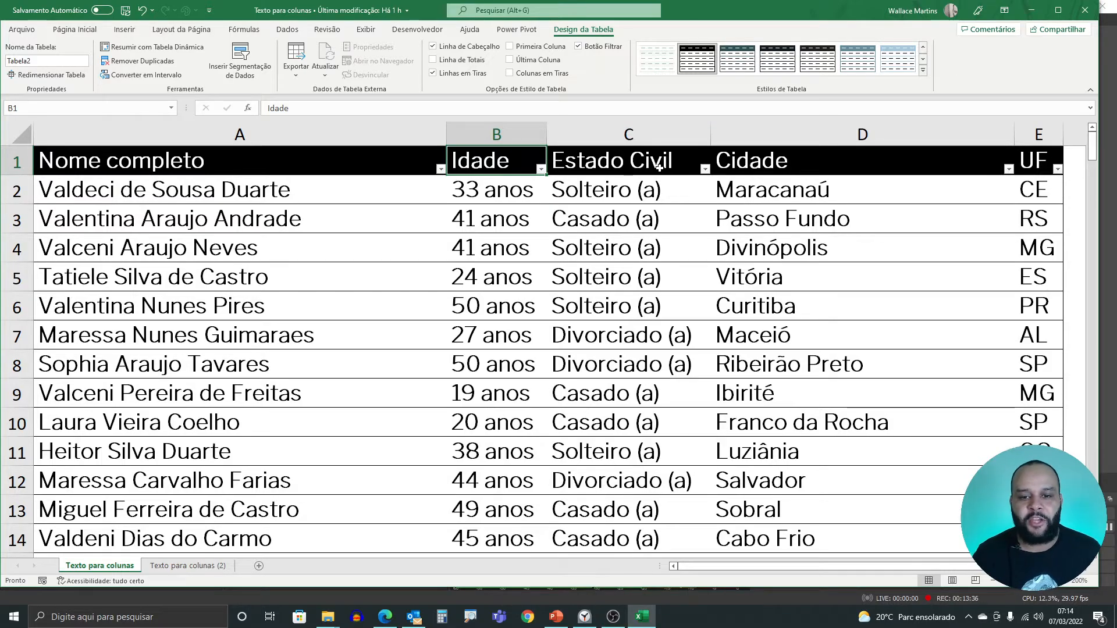